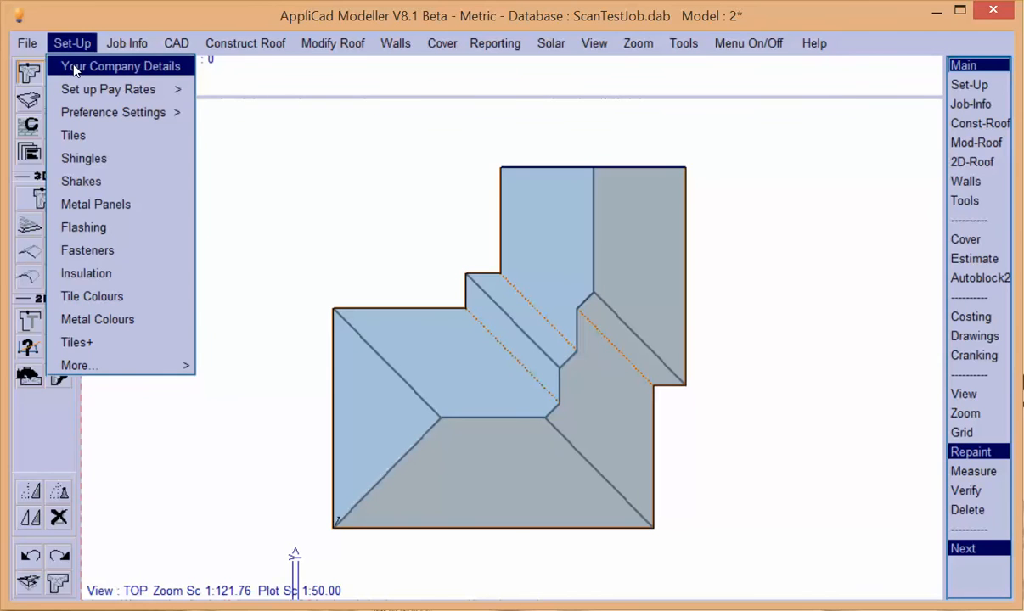
# Review the stored company details and accept them.
pyautogui.click(74, 70)
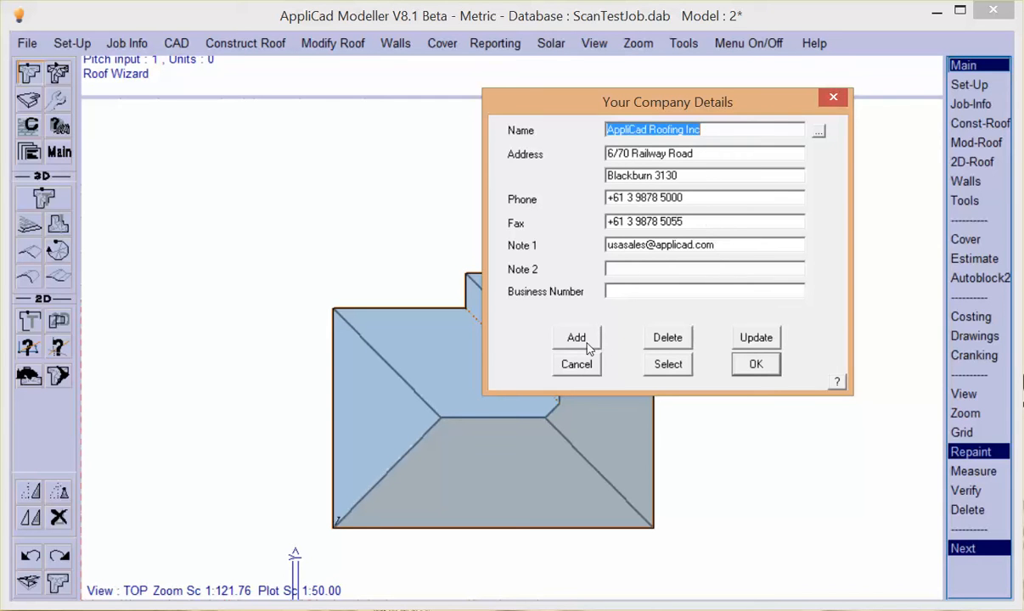
pyautogui.click(766, 368)
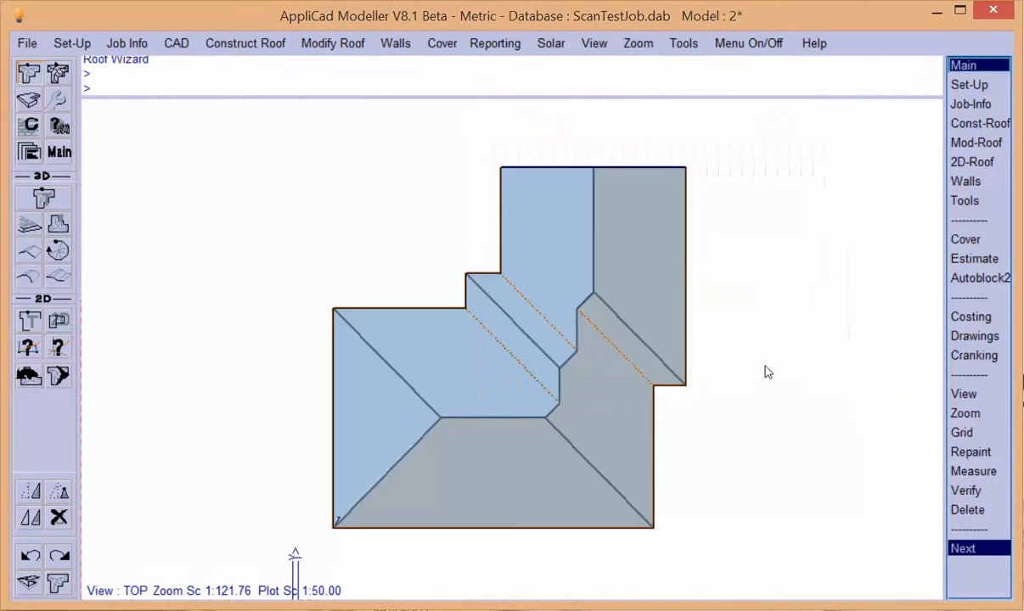
# Open the system preferences and move the dialog so all its settings fit on screen.
pyautogui.click(68, 44)
pyautogui.moveTo(85, 112)
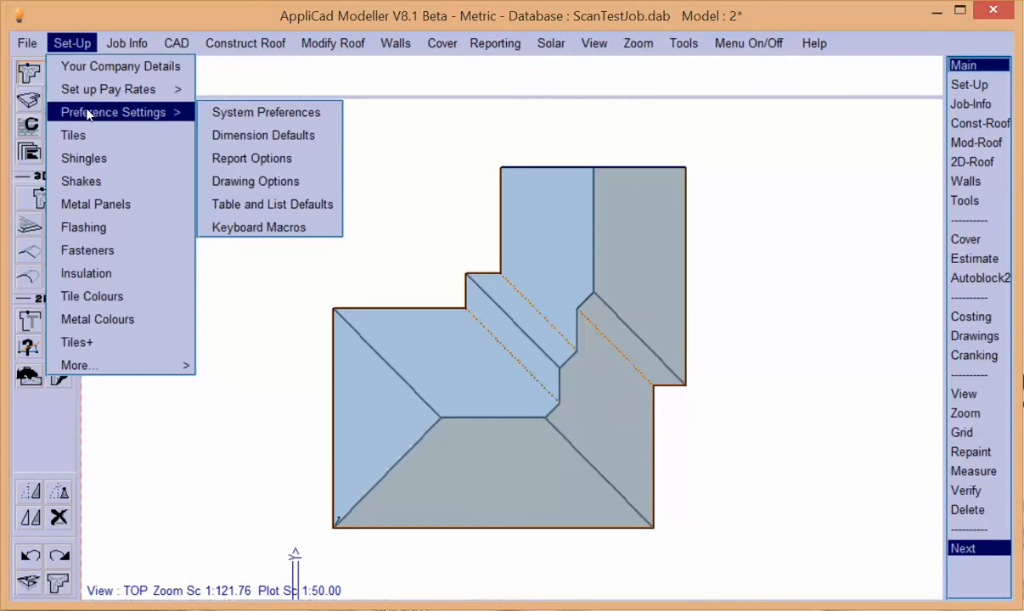
pyautogui.click(266, 113)
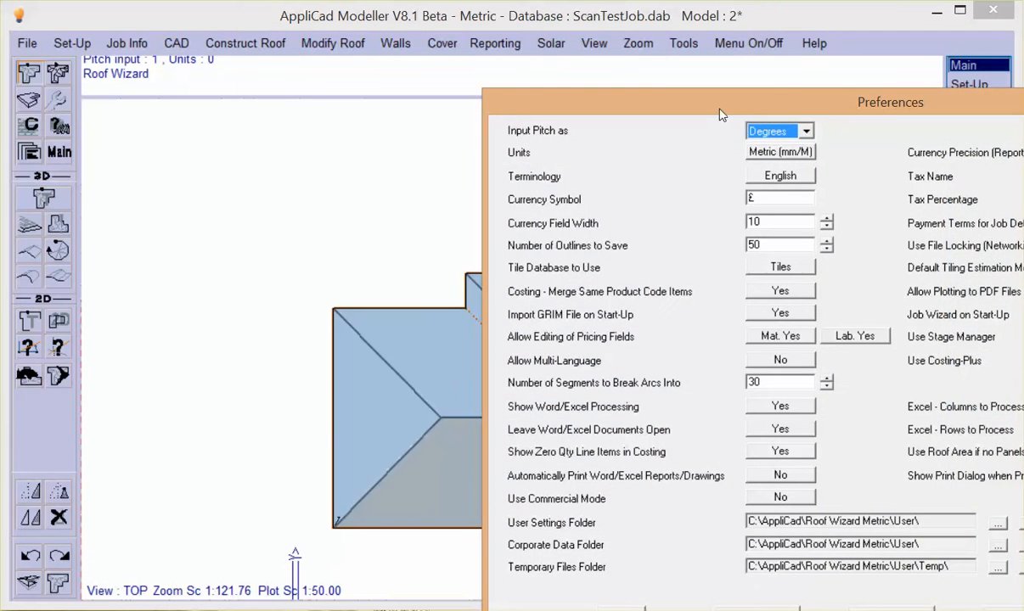
pyautogui.moveTo(641, 97); pyautogui.dragTo(323, 34)
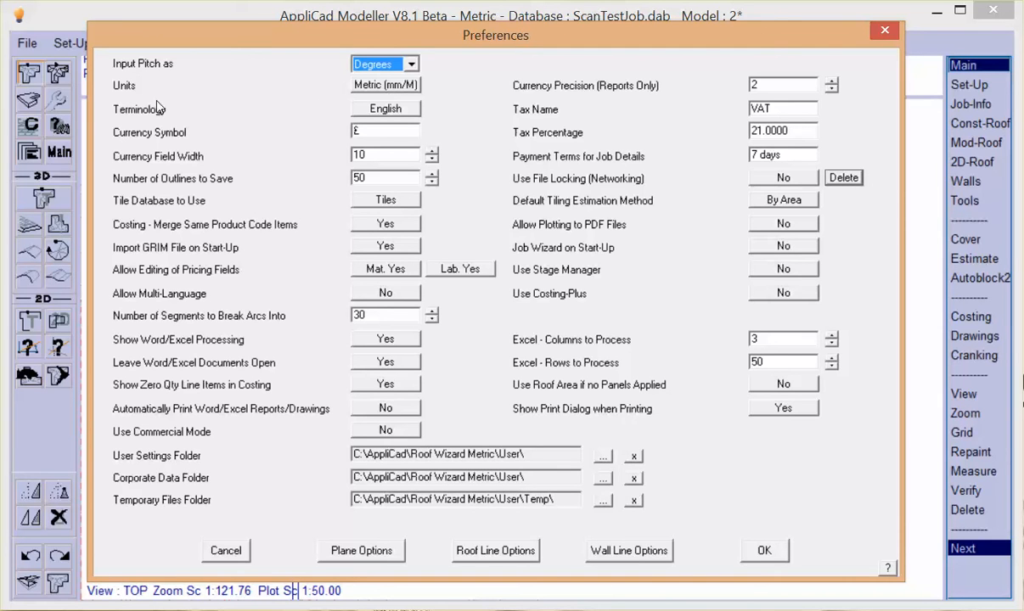
# Try American terminology with pitch input in degrees, and return the terminology to English.
pyautogui.click(387, 111)
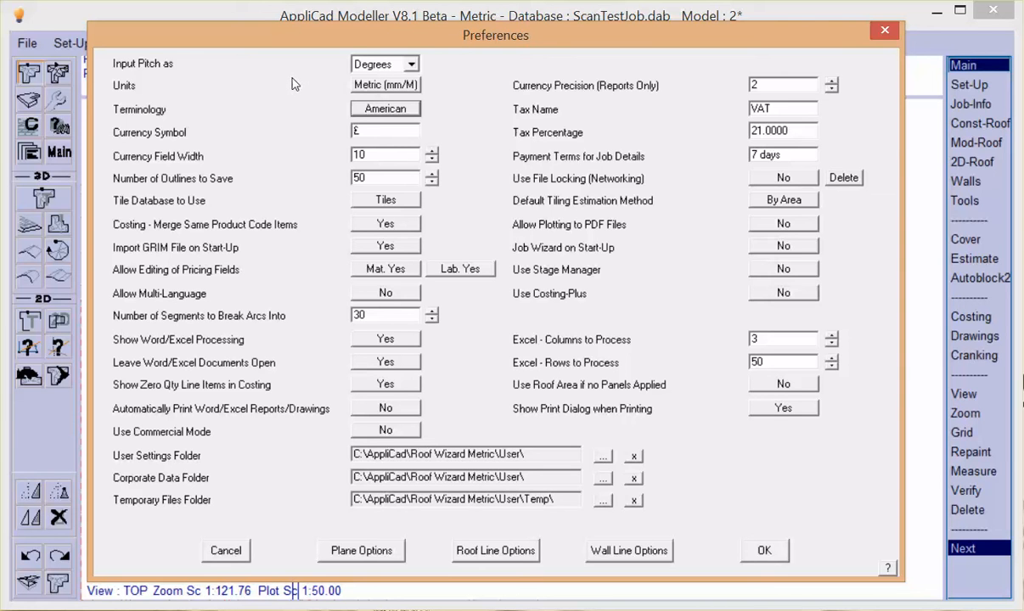
pyautogui.click(411, 66)
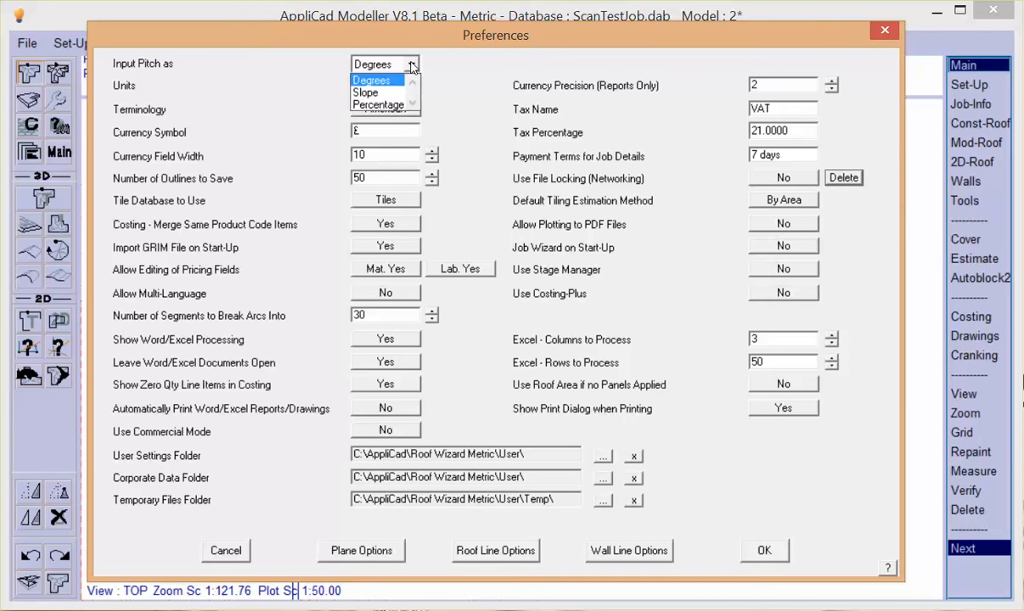
pyautogui.click(396, 84)
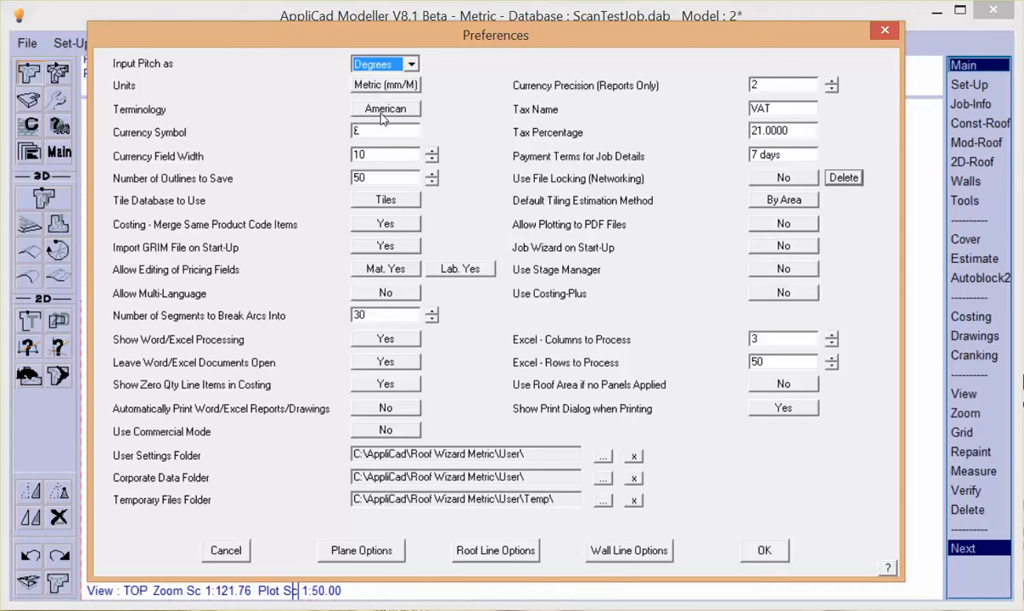
pyautogui.doubleClick(363, 130)
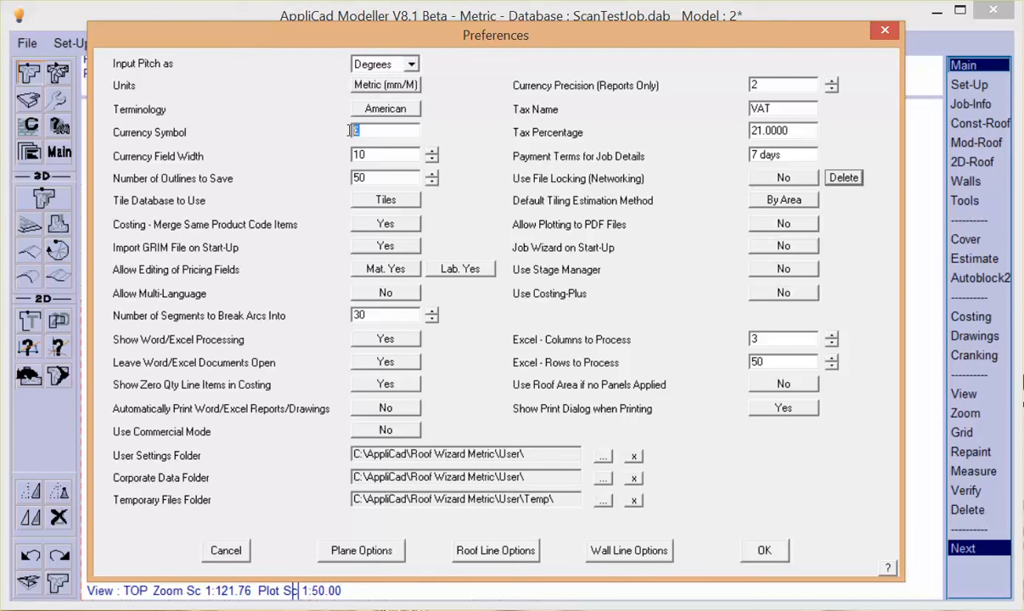
pyautogui.click(366, 132)
pyautogui.click(386, 109)
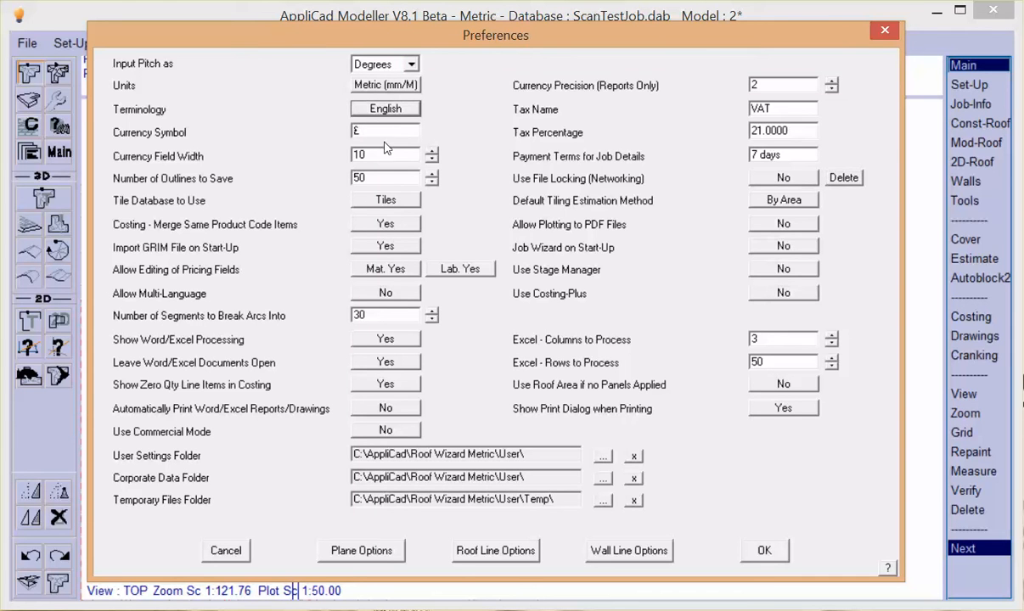
# Set the currency symbol to $ and the tax name to GST in the preferences.
pyautogui.press('Tab')
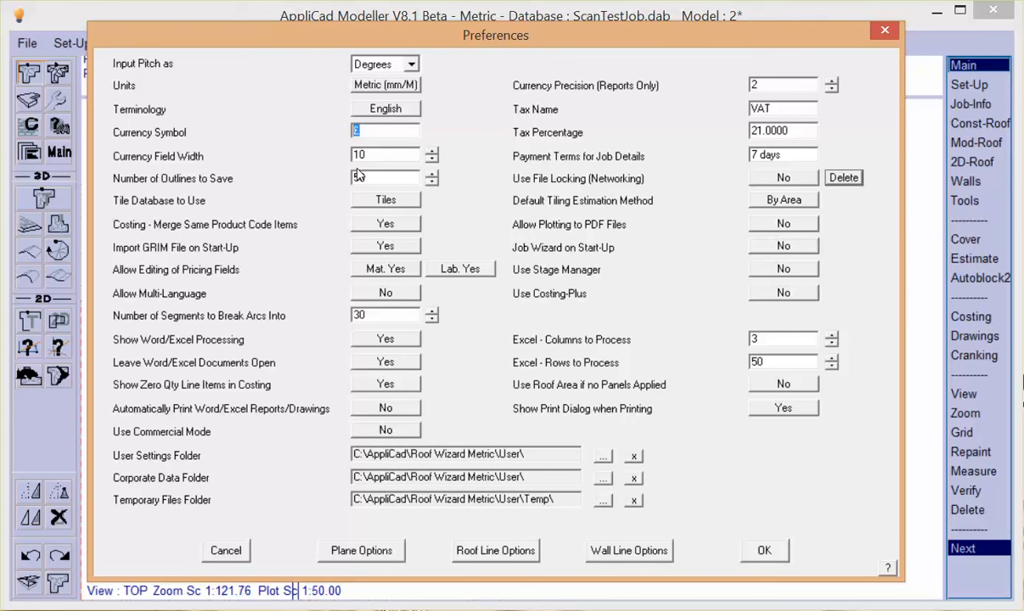
pyautogui.write('$')
pyautogui.moveTo(777, 107); pyautogui.dragTo(682, 108)
pyautogui.write('GST')
pyautogui.press('BackSpace')
pyautogui.press('BackSpace')
pyautogui.press('BackSpace')
pyautogui.write('State')
pyautogui.press('BackSpace')
pyautogui.press('BackSpace')
pyautogui.press('BackSpace')
pyautogui.press('BackSpace')
pyautogui.press('BackSpace')
pyautogui.write('GST')
# Set the tax percentage to 12 and save the preferences.
pyautogui.moveTo(798, 131); pyautogui.dragTo(658, 146)
pyautogui.write('12')
pyautogui.moveTo(789, 155); pyautogui.dragTo(722, 146)
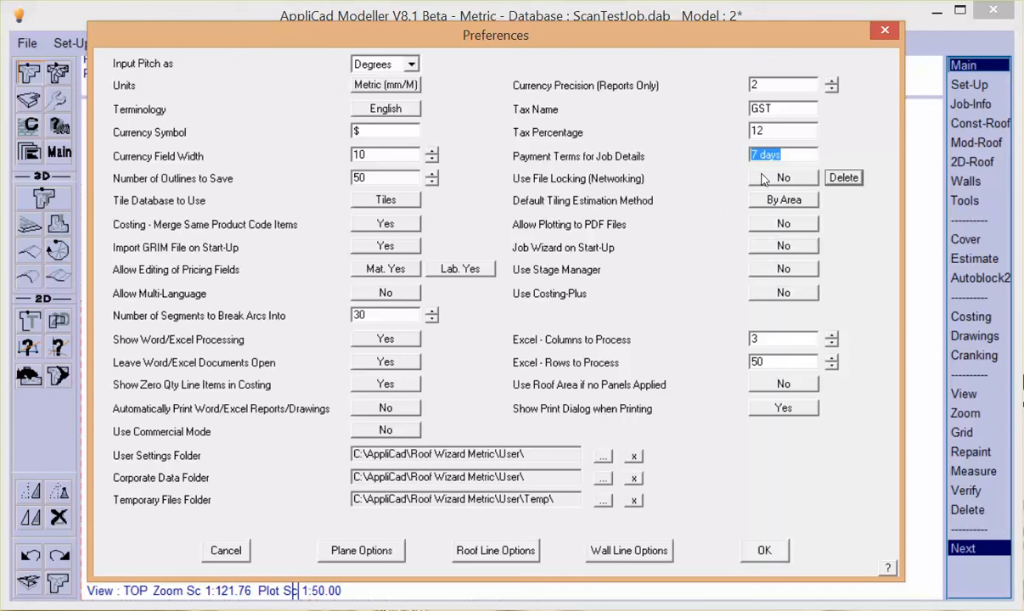
pyautogui.moveTo(758, 155); pyautogui.dragTo(703, 159)
pyautogui.click(794, 157)
pyautogui.moveTo(362, 133); pyautogui.dragTo(342, 139)
pyautogui.moveTo(525, 454); pyautogui.dragTo(326, 458)
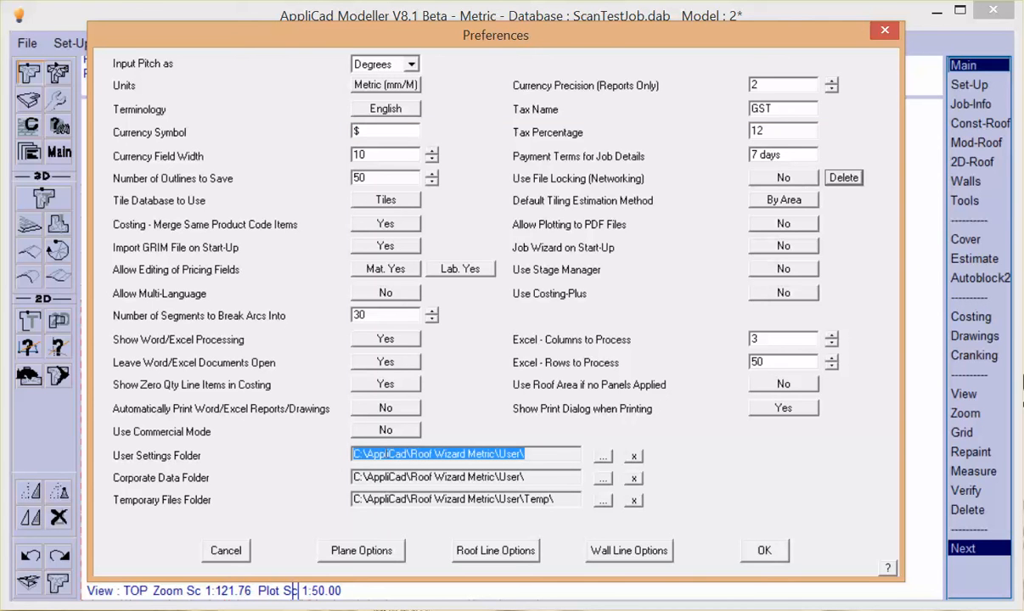
pyautogui.click(500, 456)
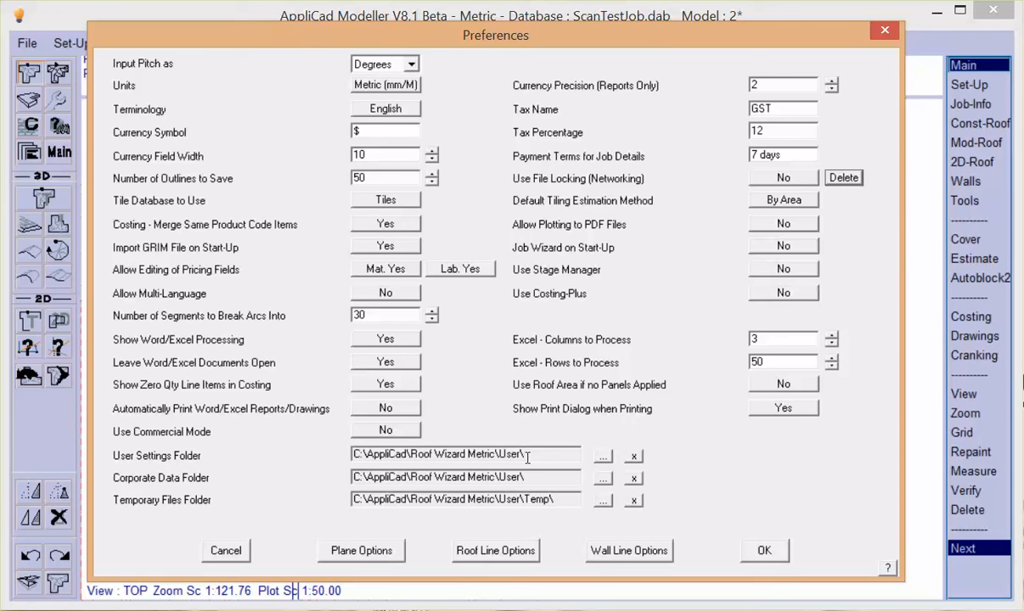
pyautogui.click(528, 458)
pyautogui.click(765, 549)
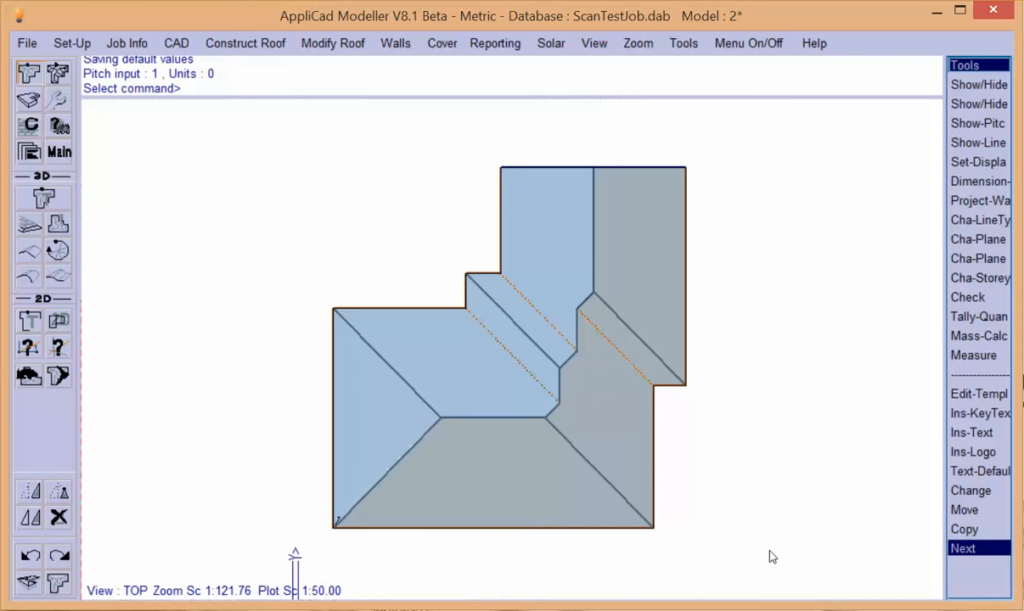
# Reopen the company details to check them and accept them as they are.
pyautogui.click(69, 48)
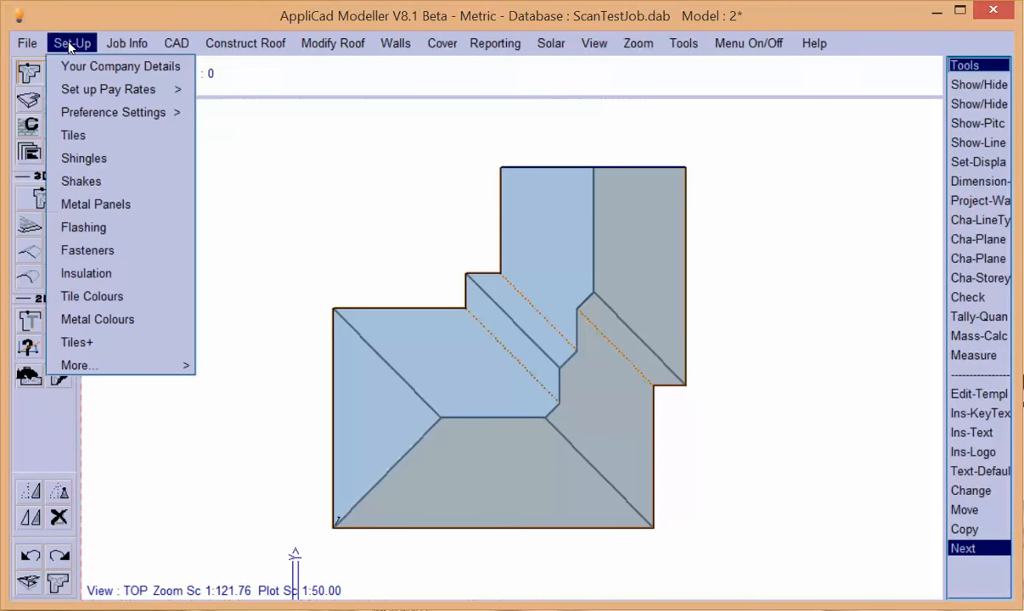
pyautogui.click(129, 68)
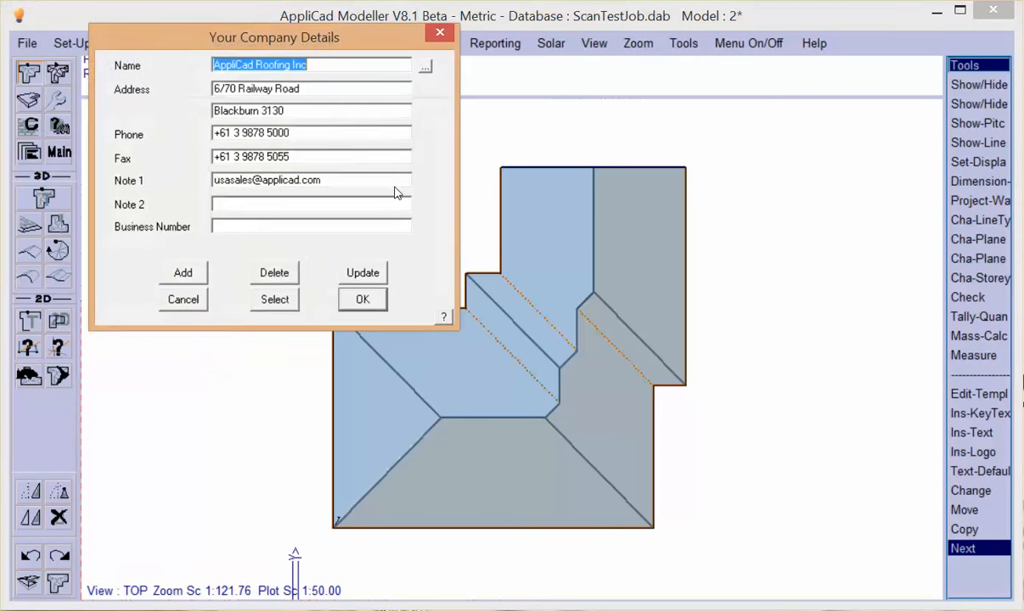
pyautogui.click(363, 300)
# Reopen the system preferences to check the saved currency and tax settings, and accept them.
pyautogui.click(74, 44)
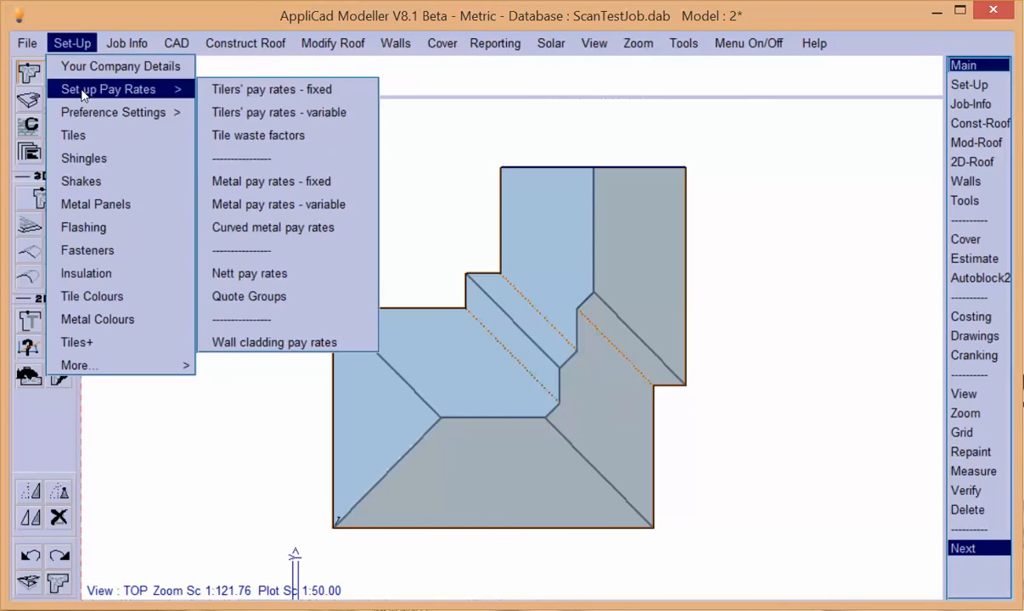
pyautogui.moveTo(85, 109)
pyautogui.click(266, 113)
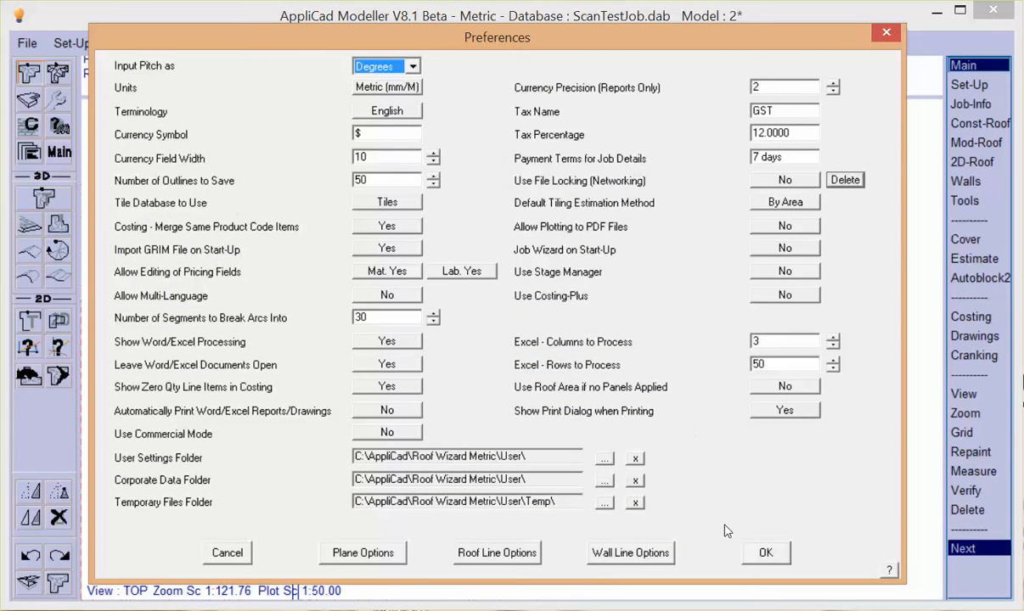
pyautogui.click(765, 554)
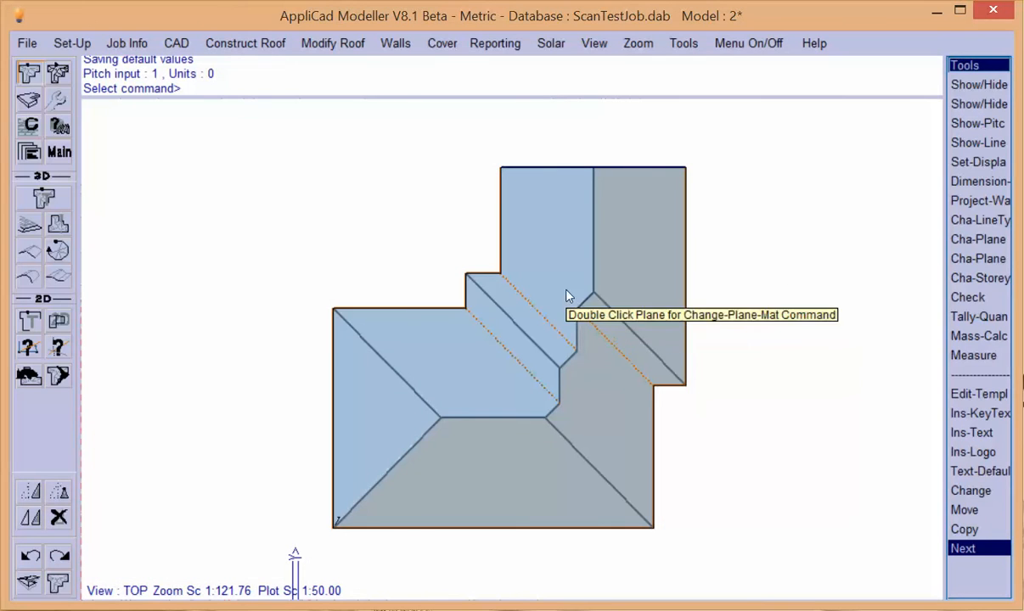